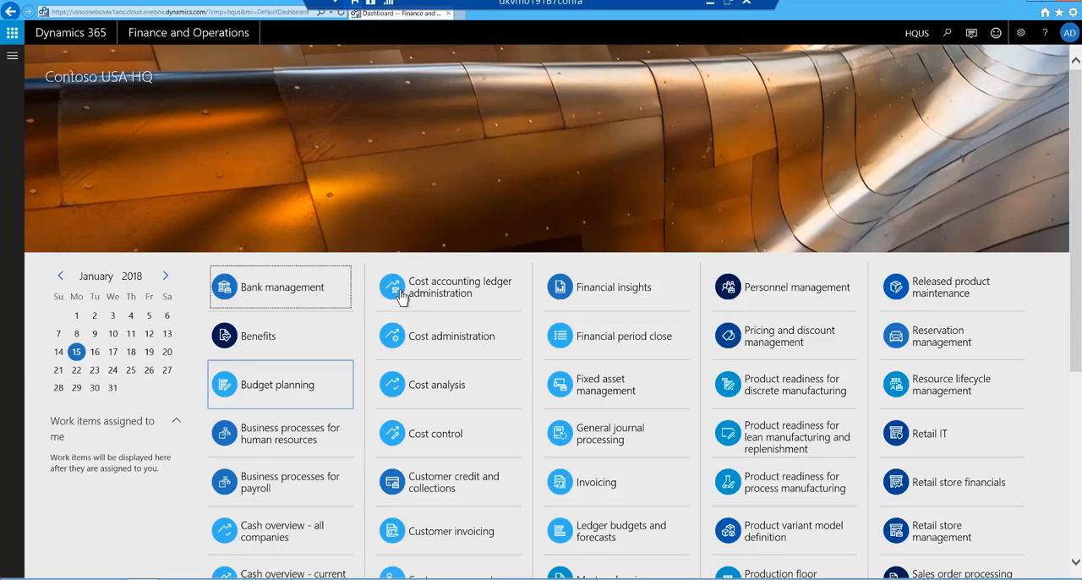
In the production control parameters by site, set Site 1's production line release to Batch job or manually controlled and save.
left_click(12, 57)
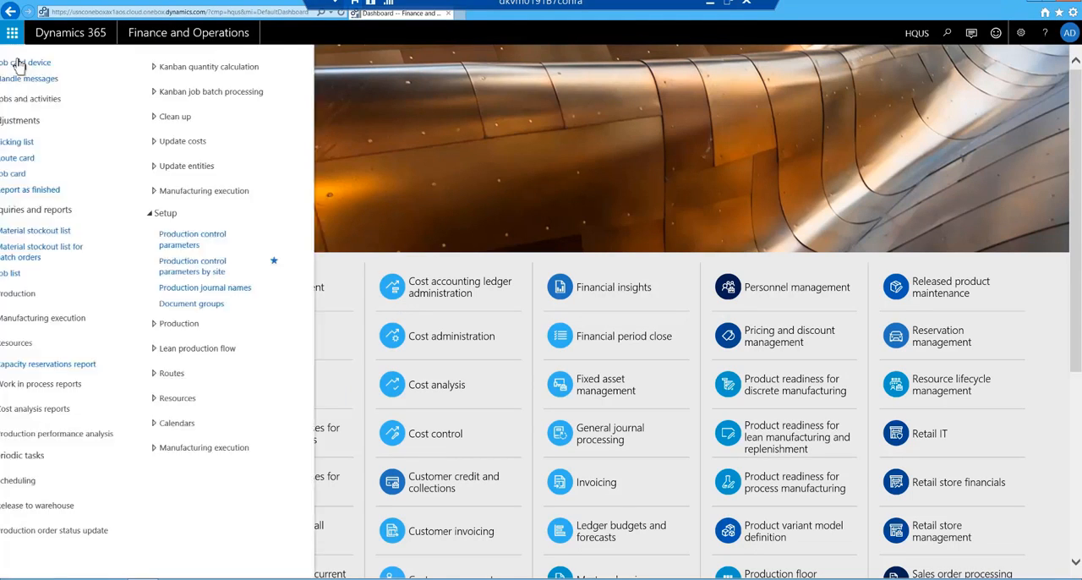
left_click(59, 135)
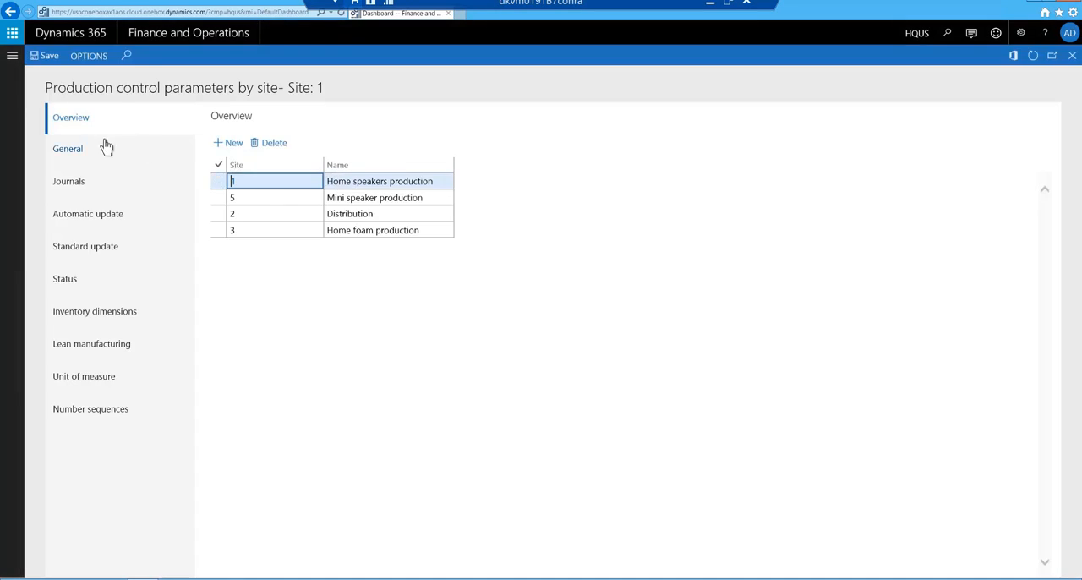
left_click(68, 149)
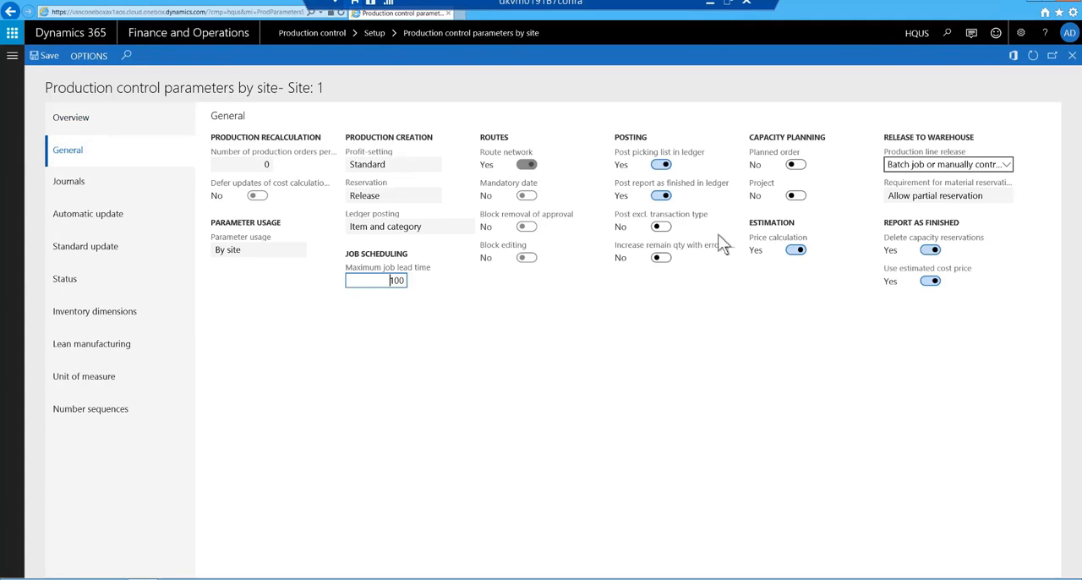
left_click(1006, 166)
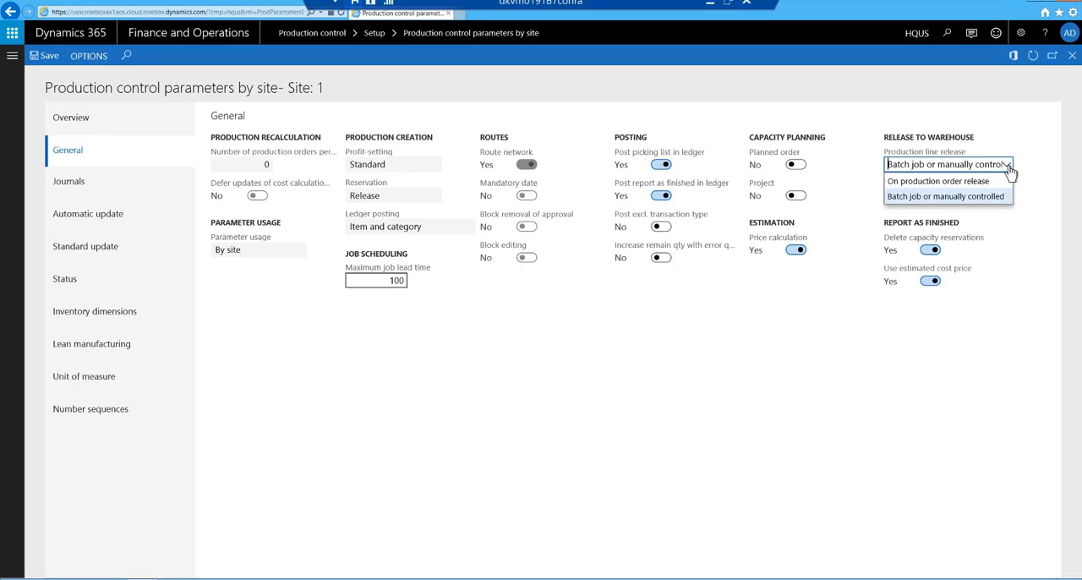
left_click(987, 197)
left_click(43, 63)
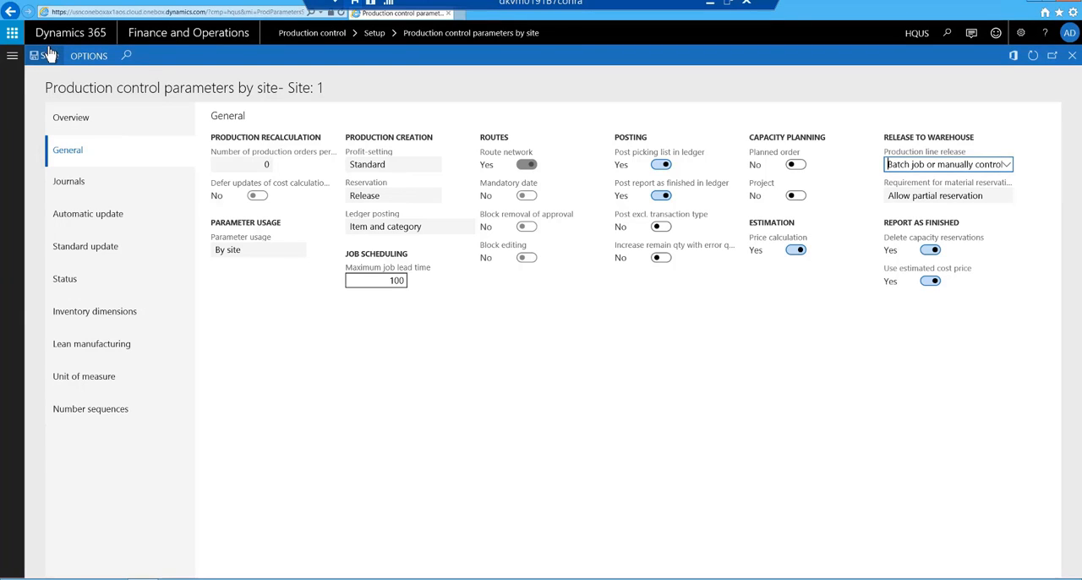
Open the list of all production orders and review the BOM lines of the D0003 order.
left_click(12, 58)
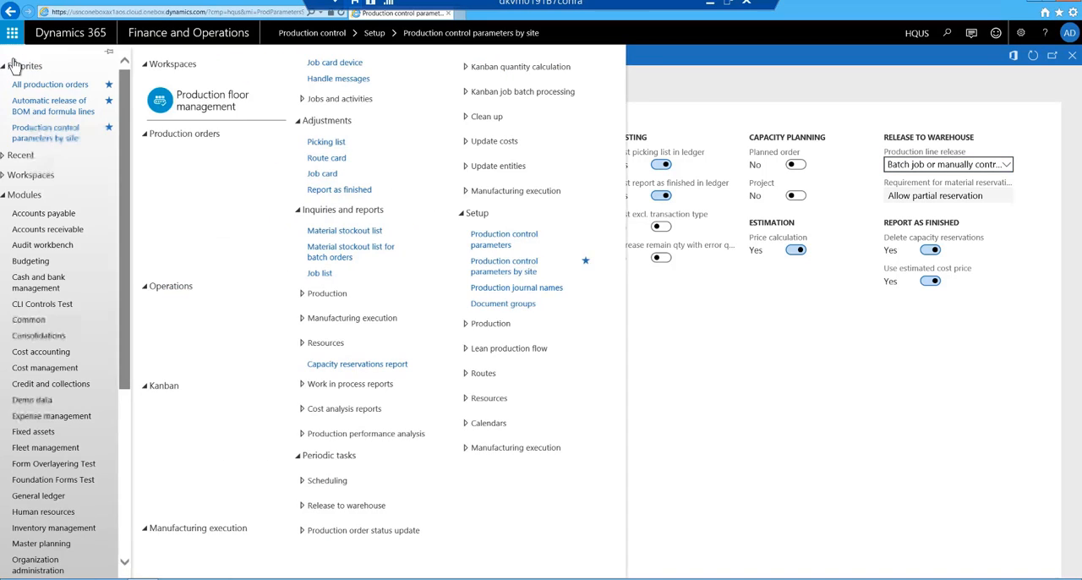
left_click(55, 84)
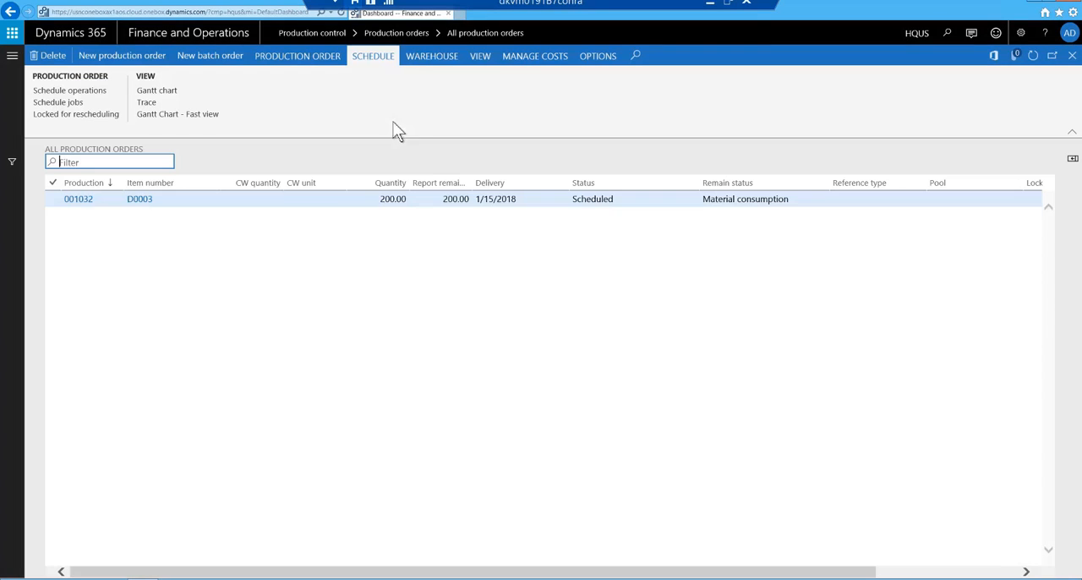
left_click(284, 194)
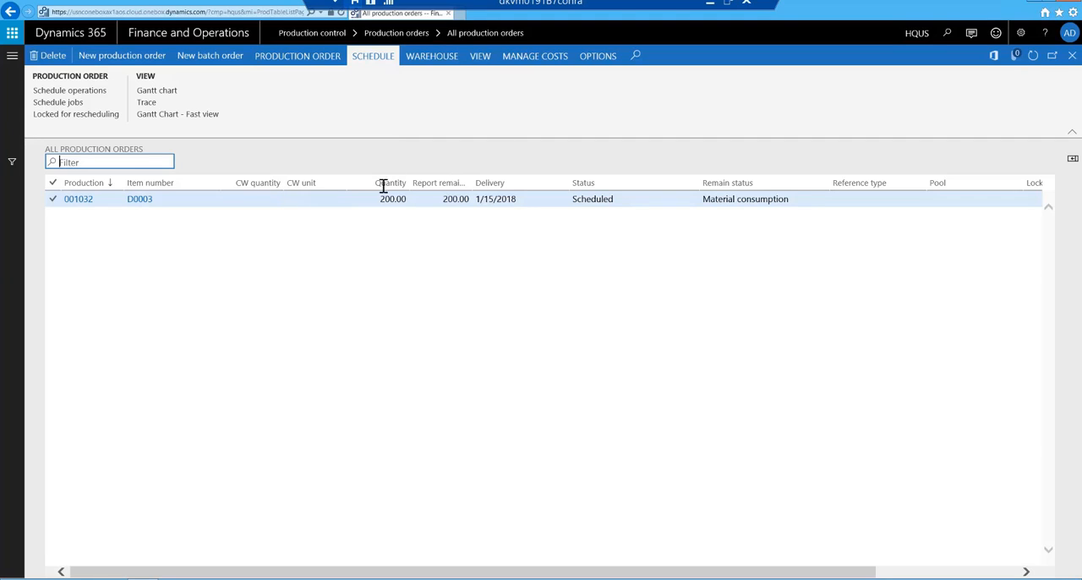
left_click(309, 59)
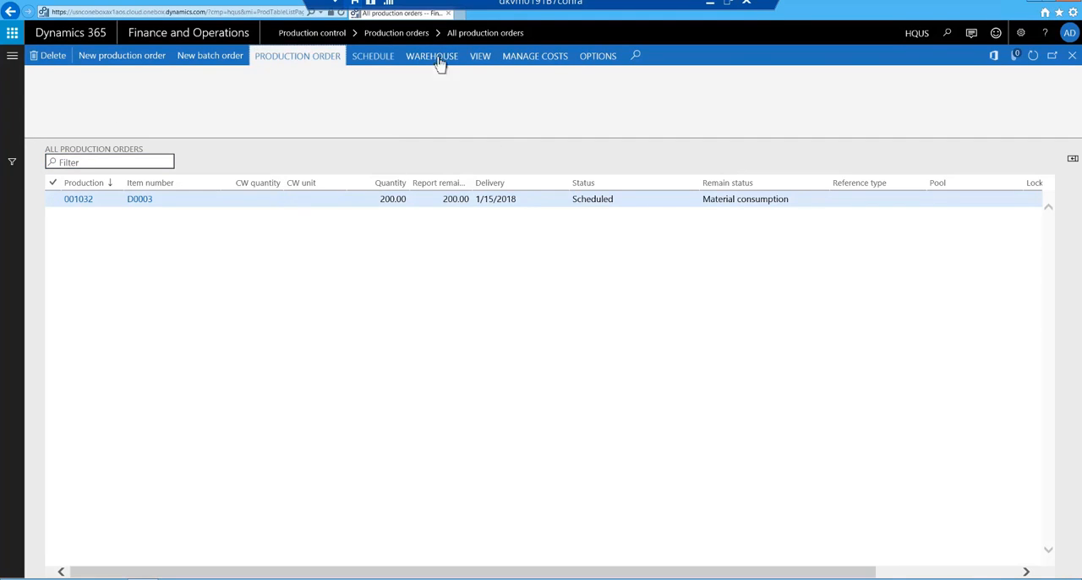
left_click(610, 92)
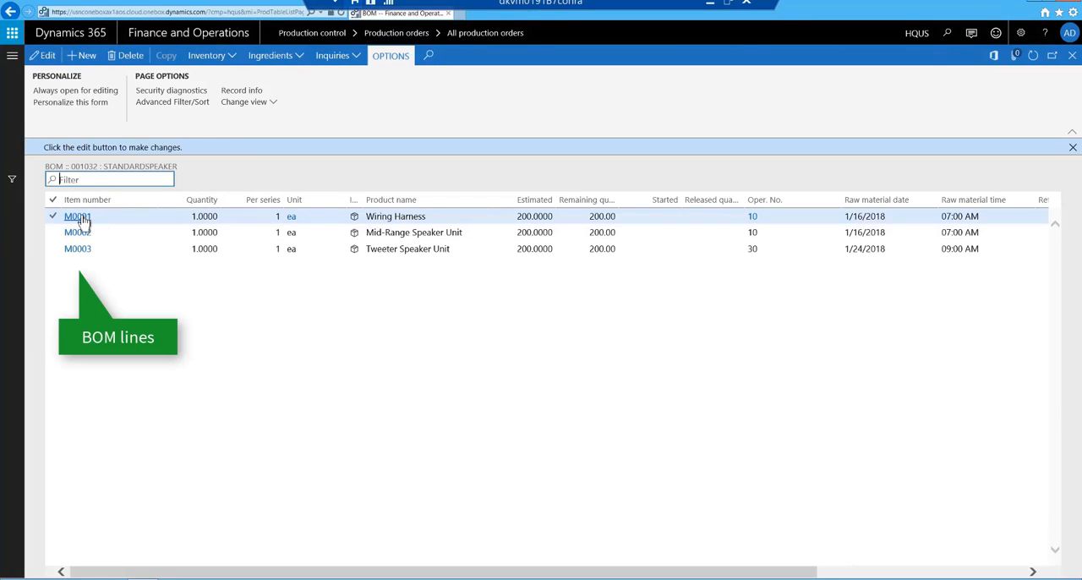
left_click(331, 351)
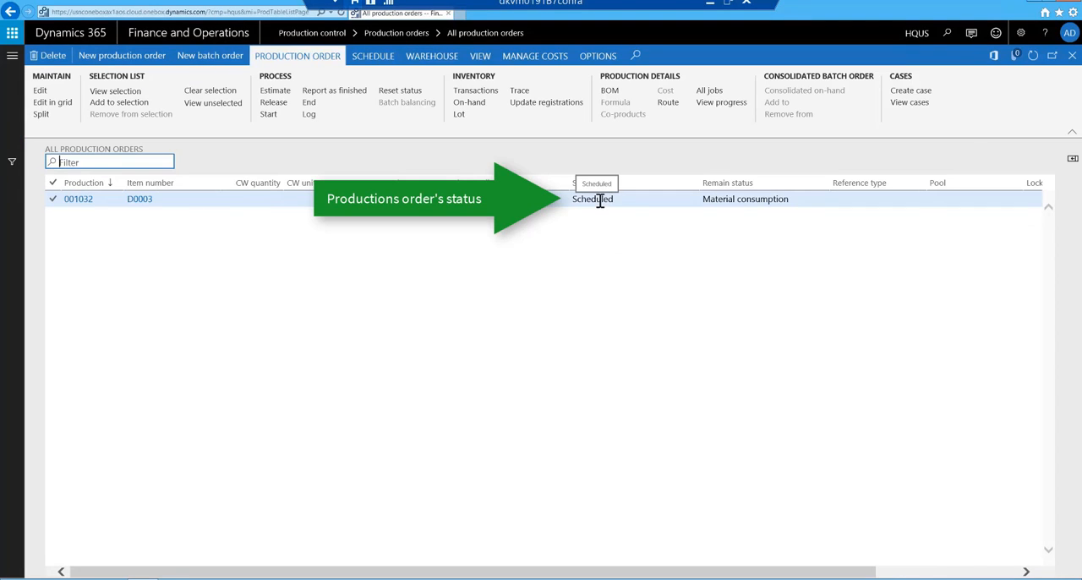
Examine the details and required materials of the Assembly and Packing jobs in the D0003 order's Gantt chart.
left_click(376, 59)
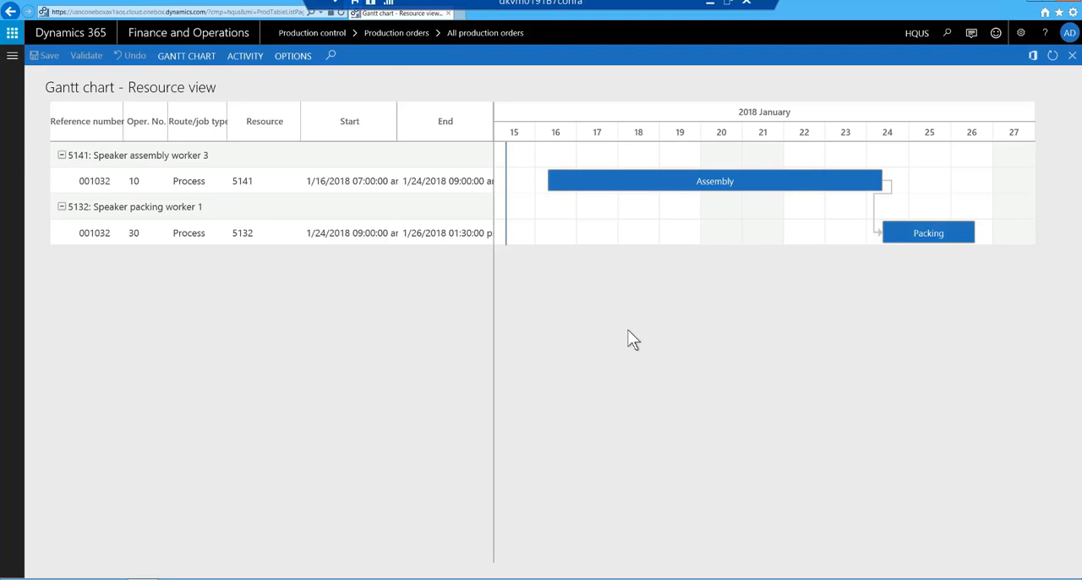
left_click(723, 186)
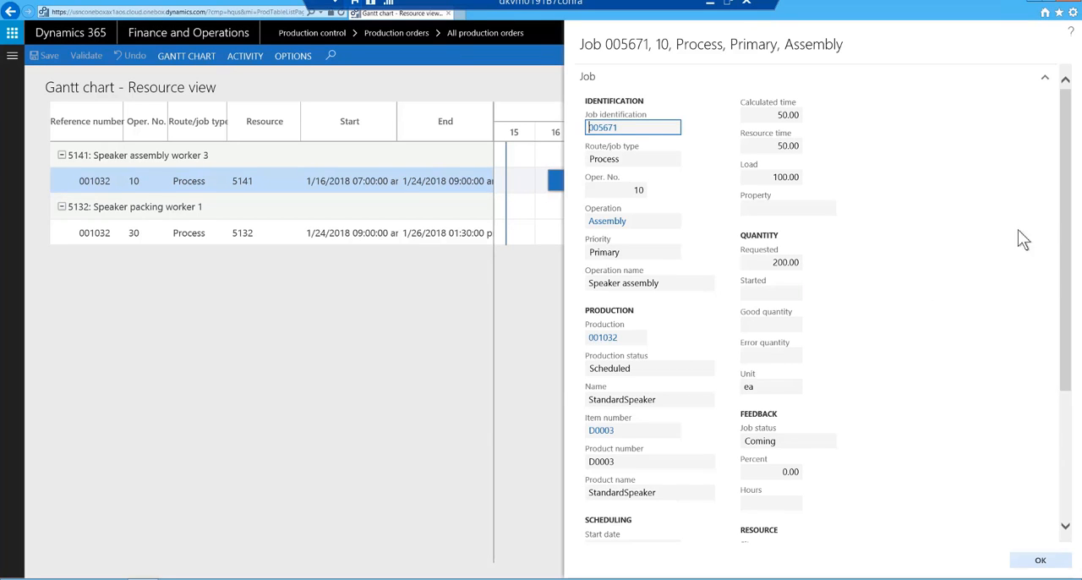
left_click_drag(1067, 213, 1078, 370)
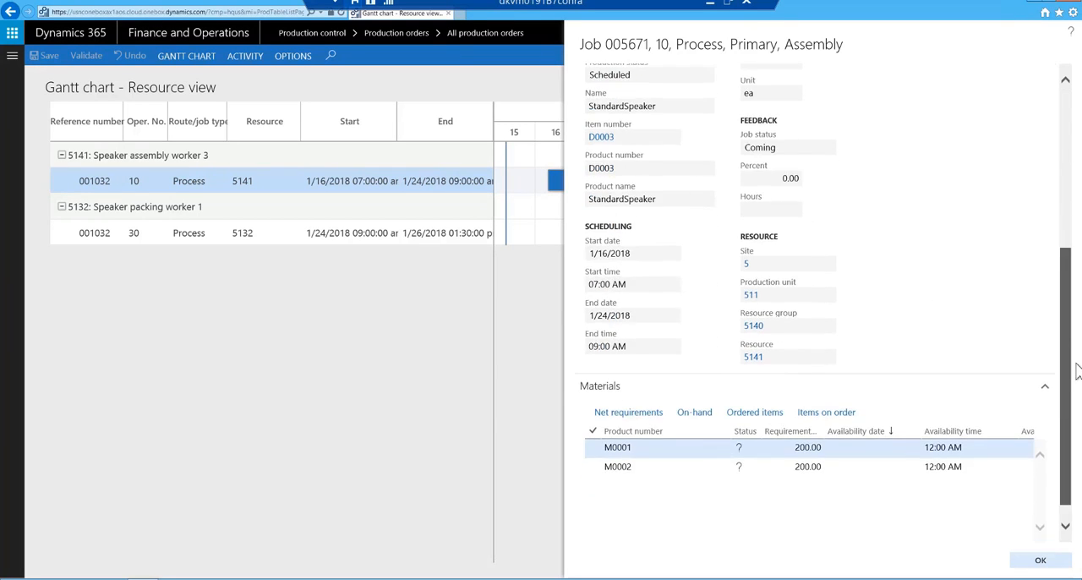
key("Escape")
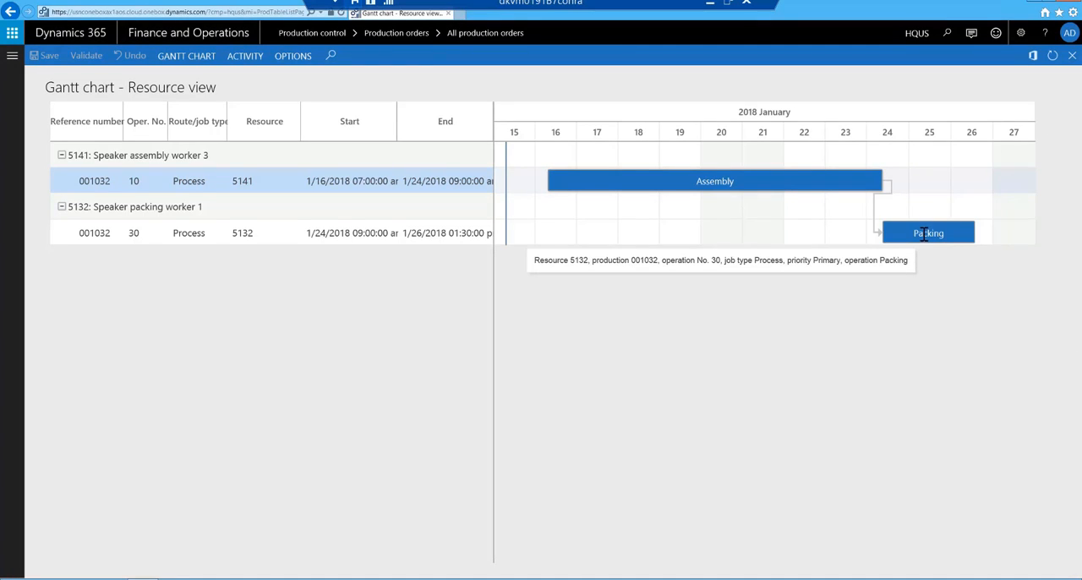
left_click(928, 232)
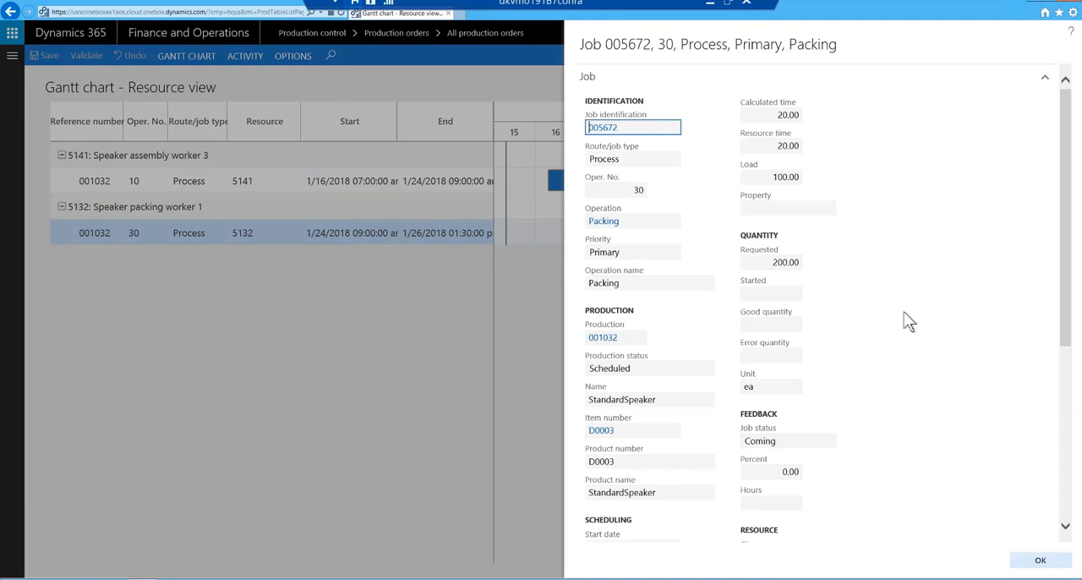
left_click_drag(1070, 222, 1079, 455)
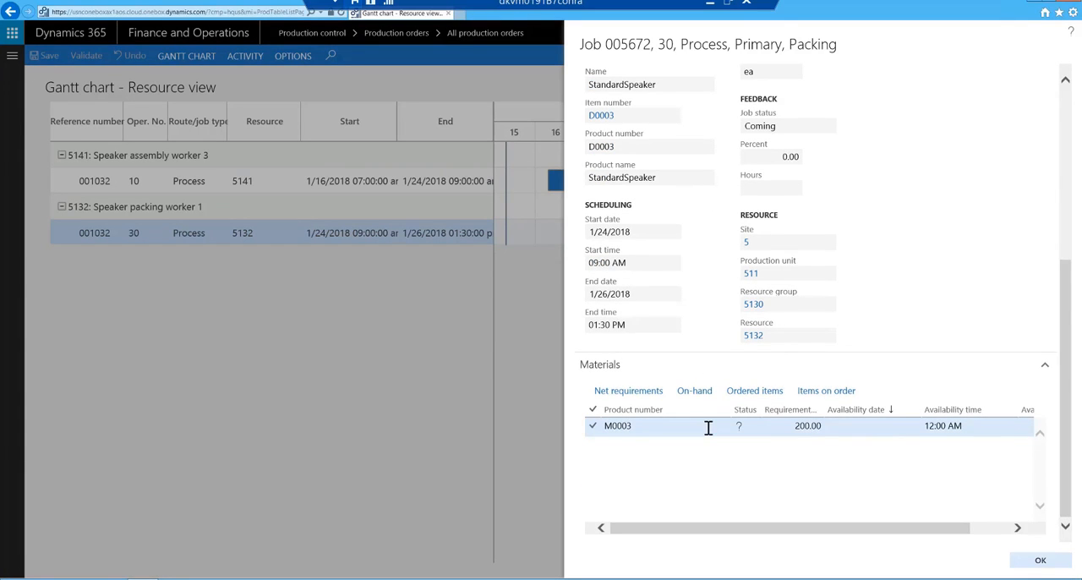
key("Escape")
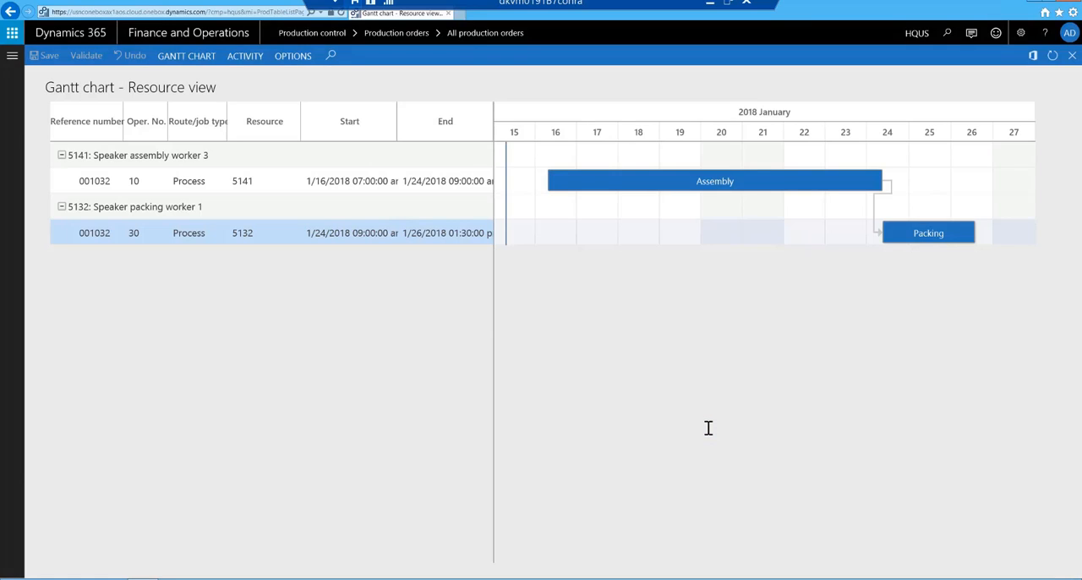
key("Escape")
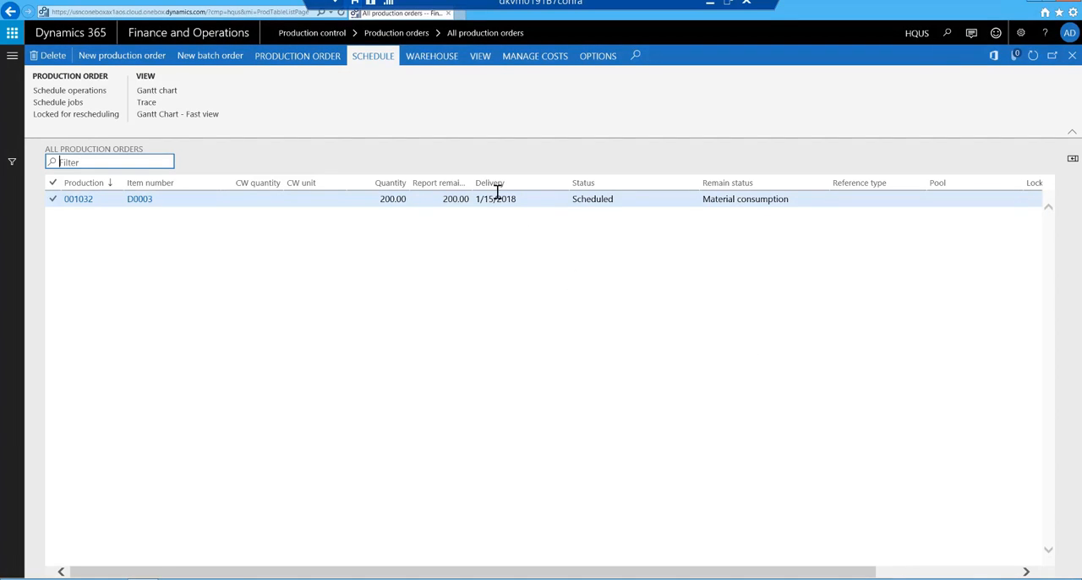
Release the D0003 production order.
left_click(314, 61)
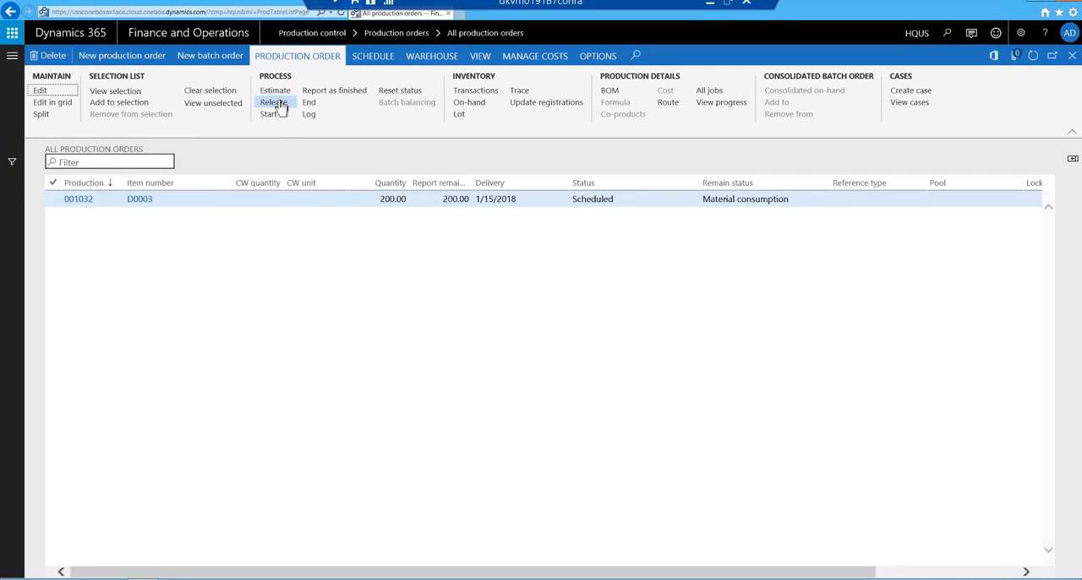
left_click(274, 103)
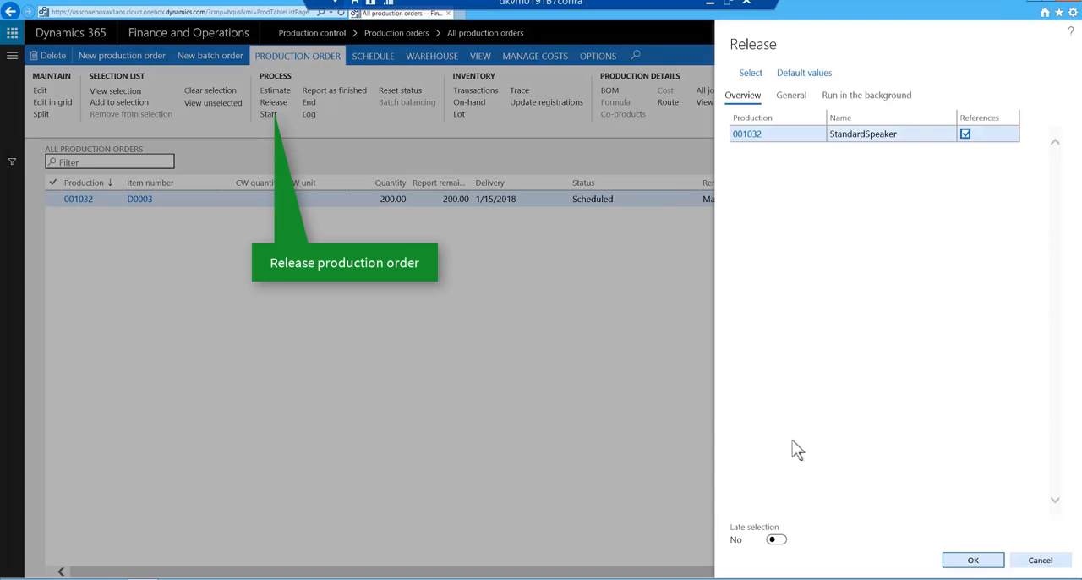
left_click(972, 560)
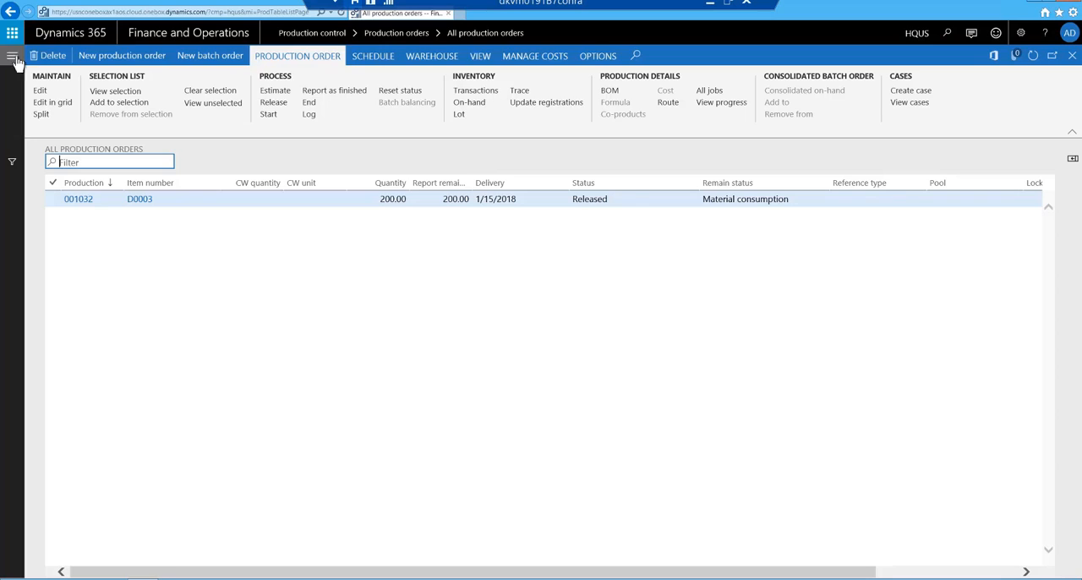
Run the automatic release of BOM and formula lines with raw material date criteria (lessthandate(2)), and check the resulting messages.
left_click(12, 55)
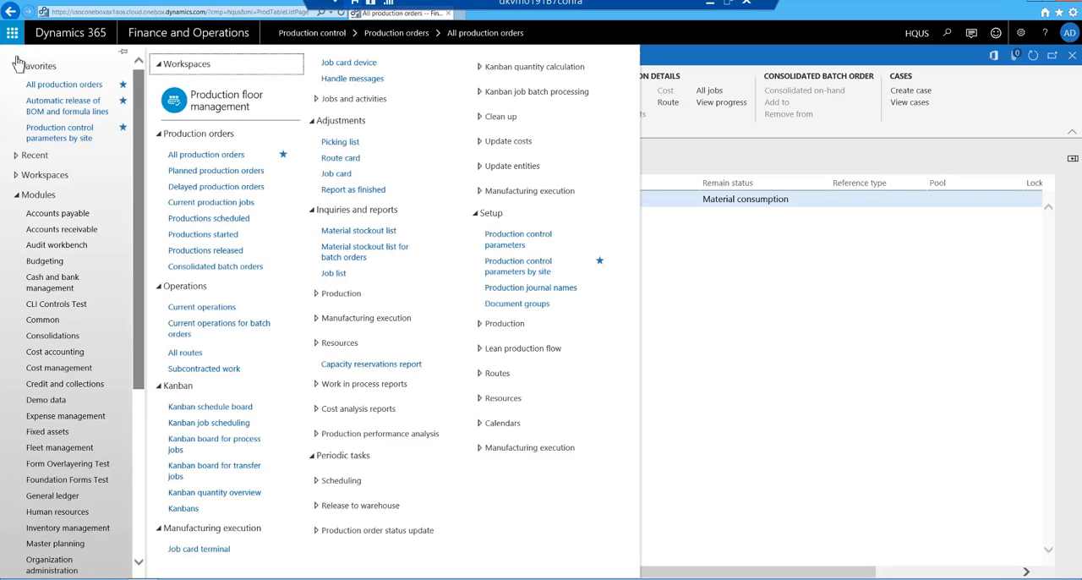
left_click(44, 112)
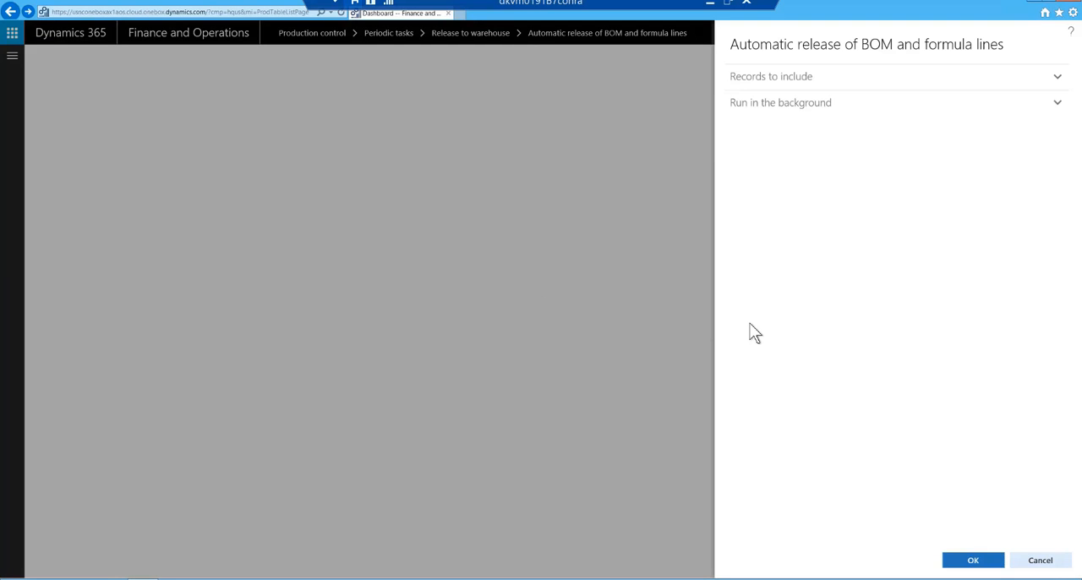
left_click(782, 79)
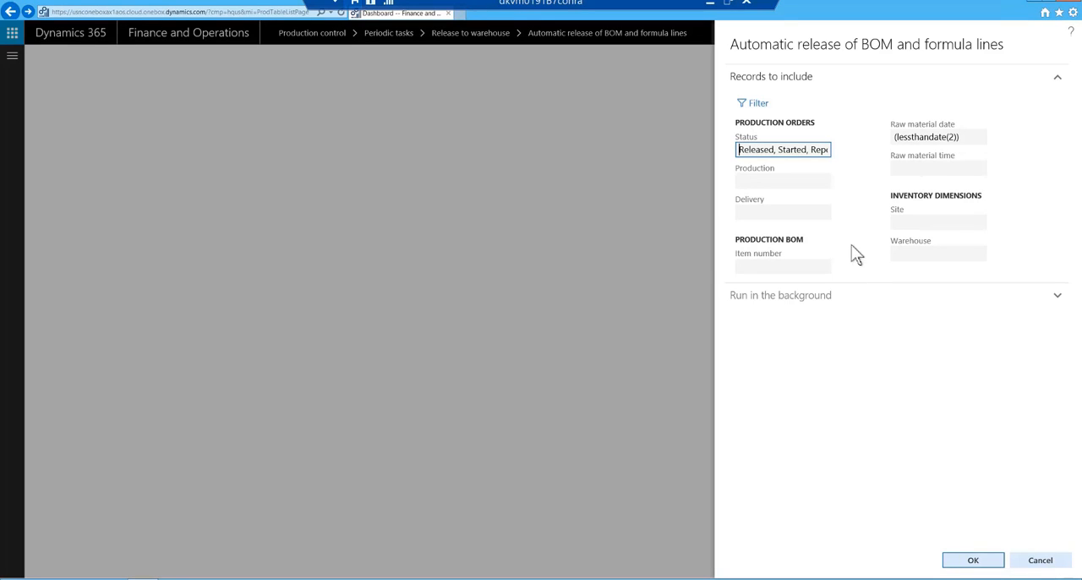
left_click(760, 108)
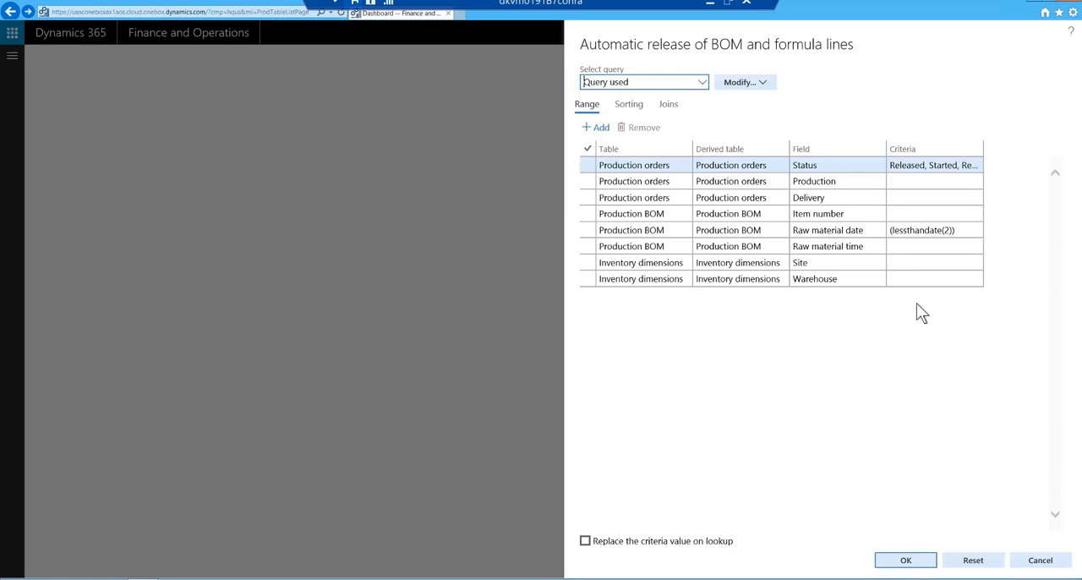
left_click(920, 565)
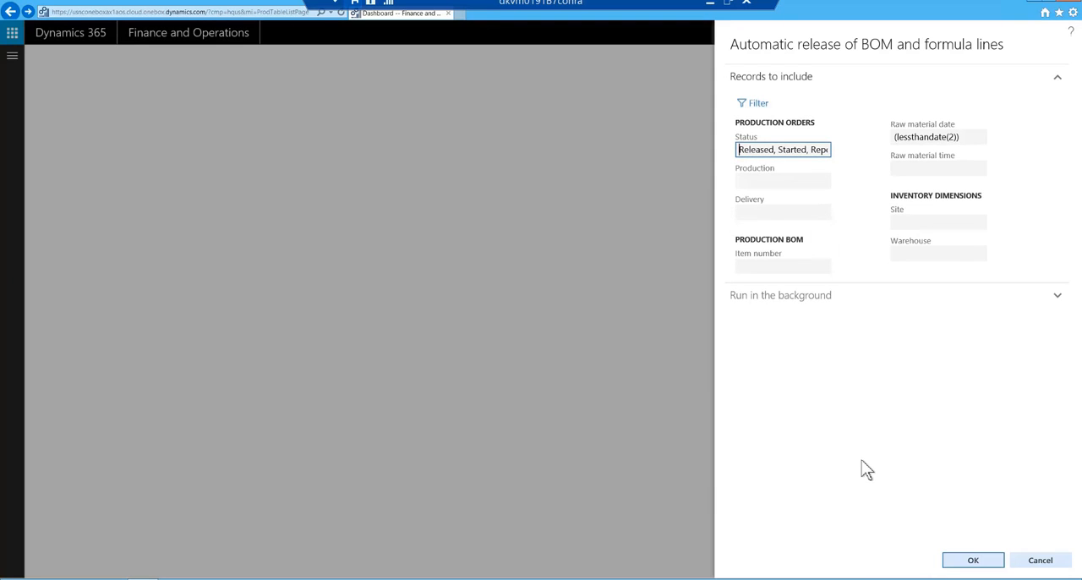
left_click(969, 565)
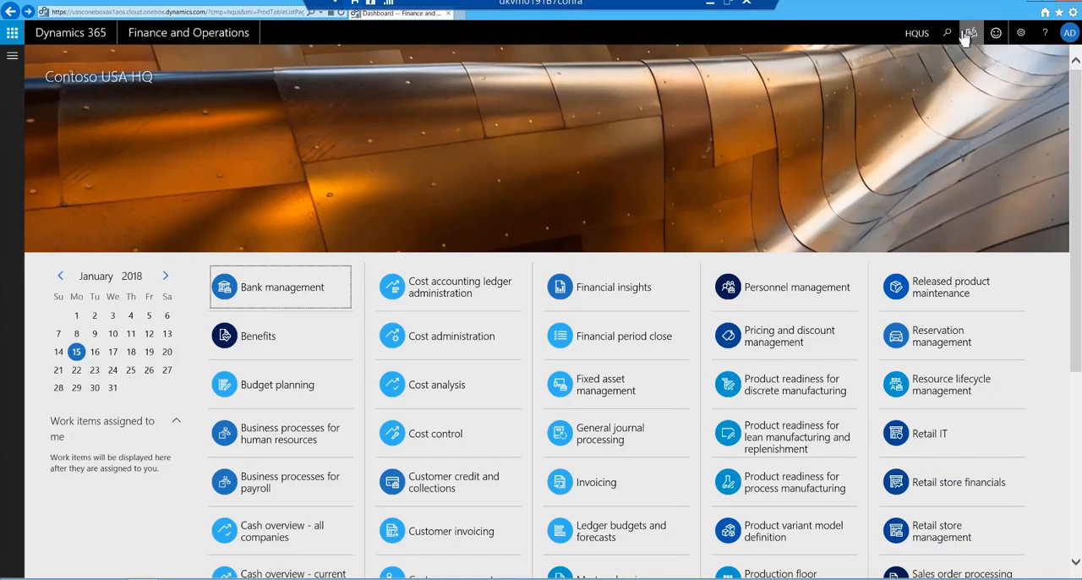
left_click(970, 34)
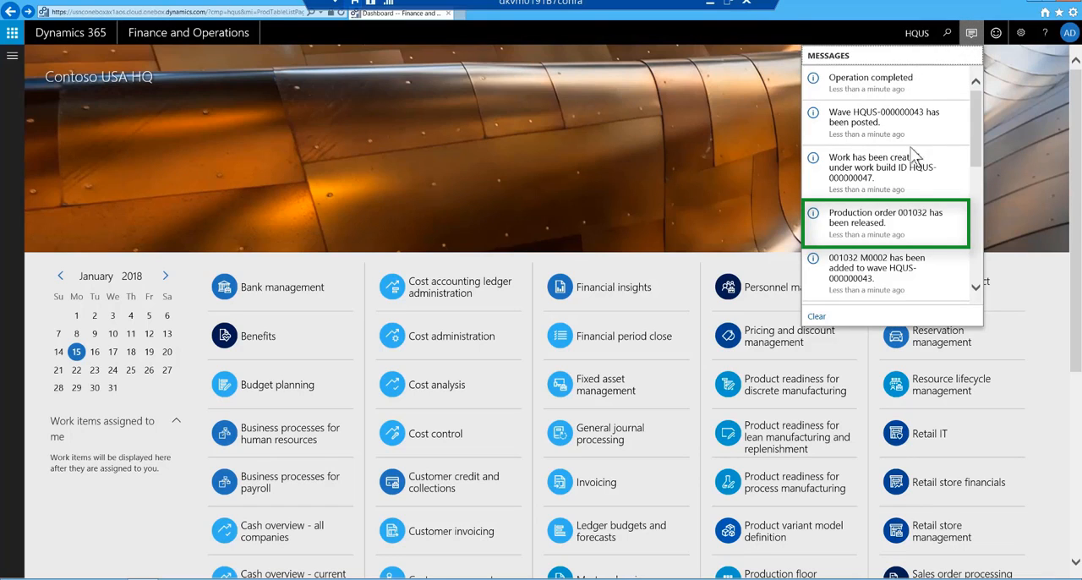
Return to all production orders and review the warehouse work details of the D0003 order.
left_click(12, 58)
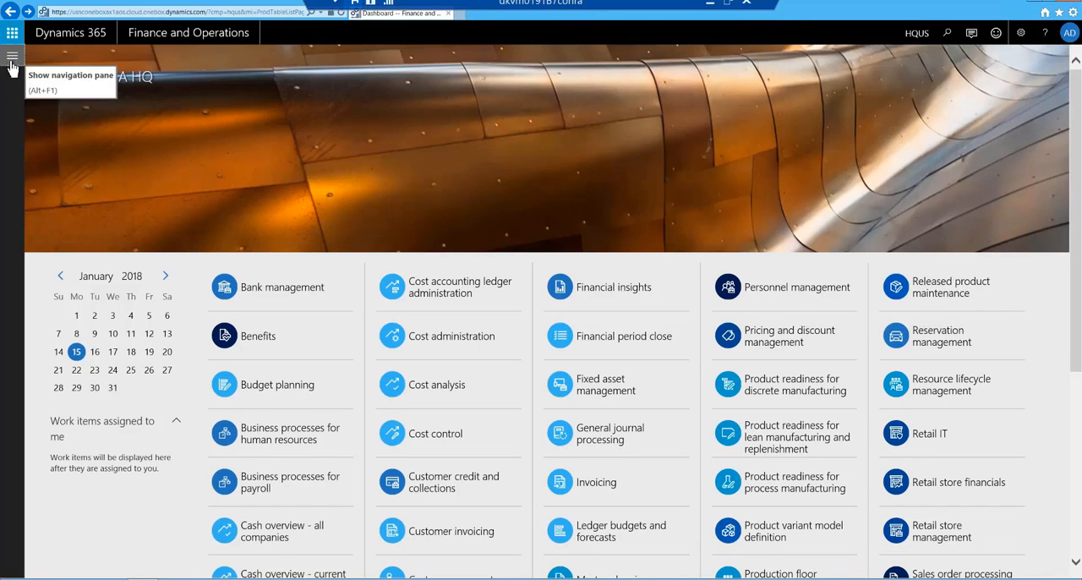
left_click(12, 59)
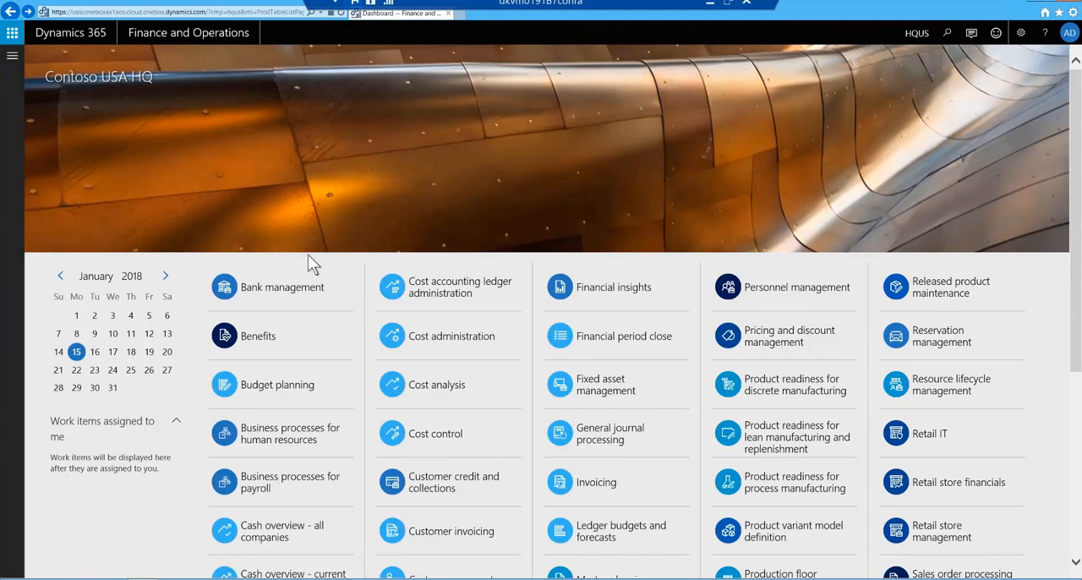
left_click(392, 288)
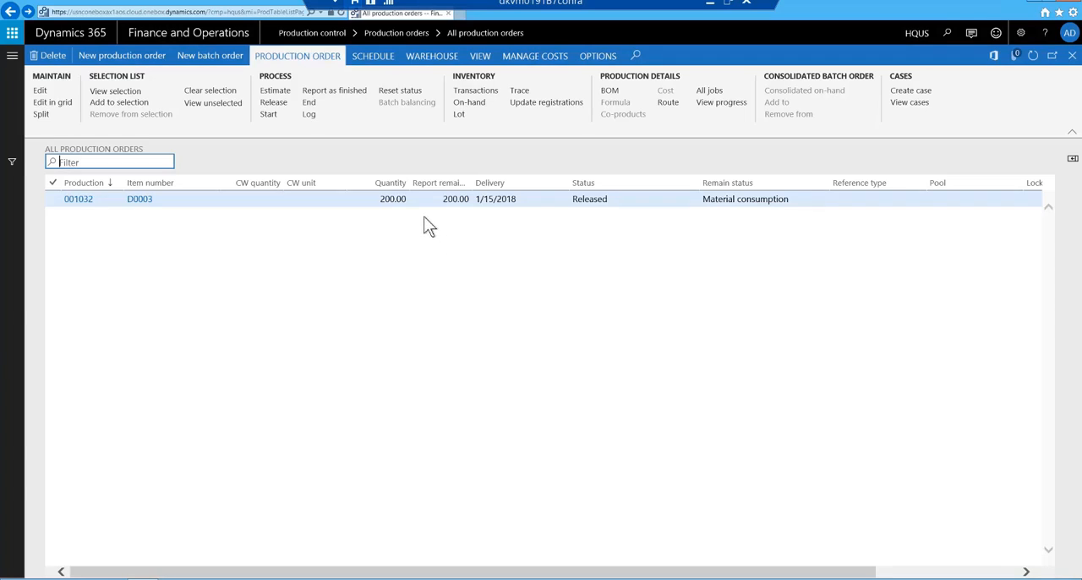
left_click(431, 57)
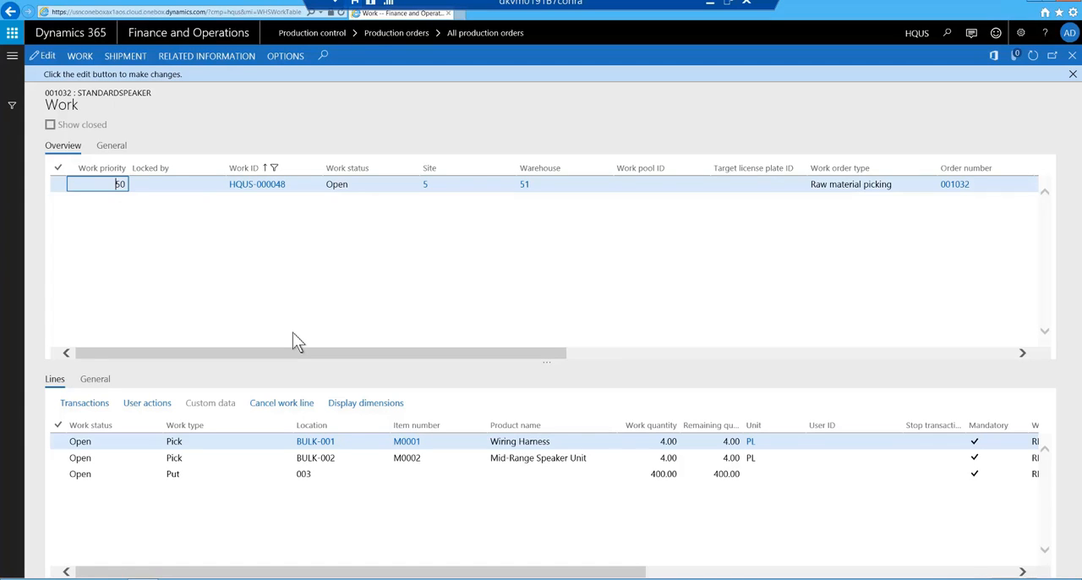
key("Escape")
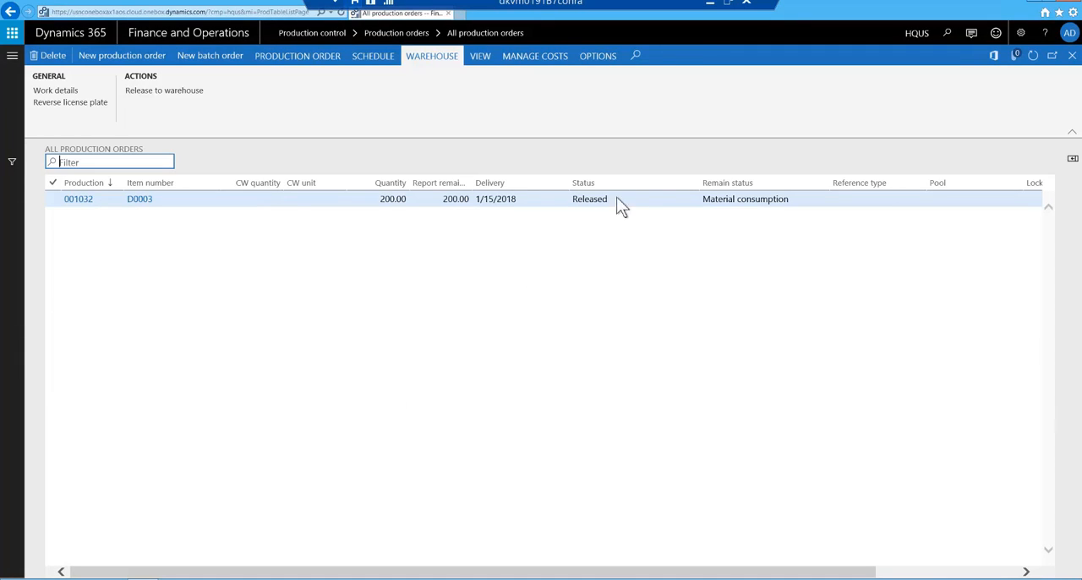